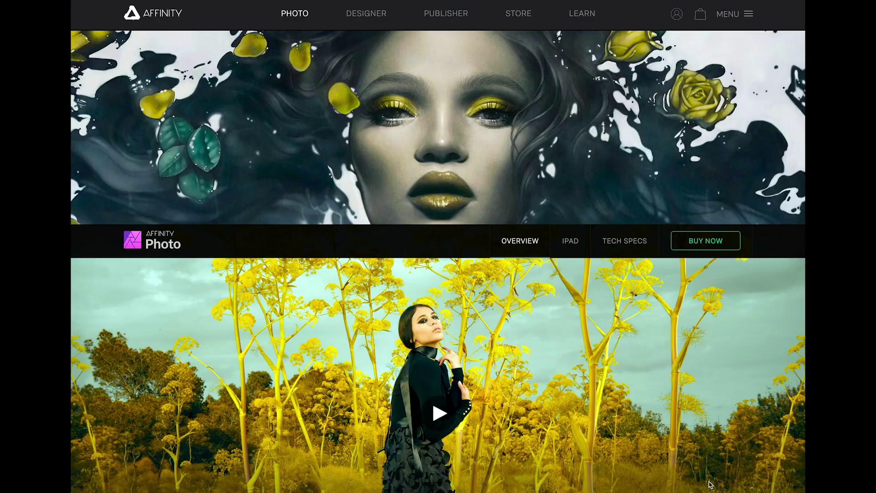
# Step: Scroll the Affinity Photo overview page past Trusted by professionals and Performance and power
pyautogui.scroll(-5, 710, 482)
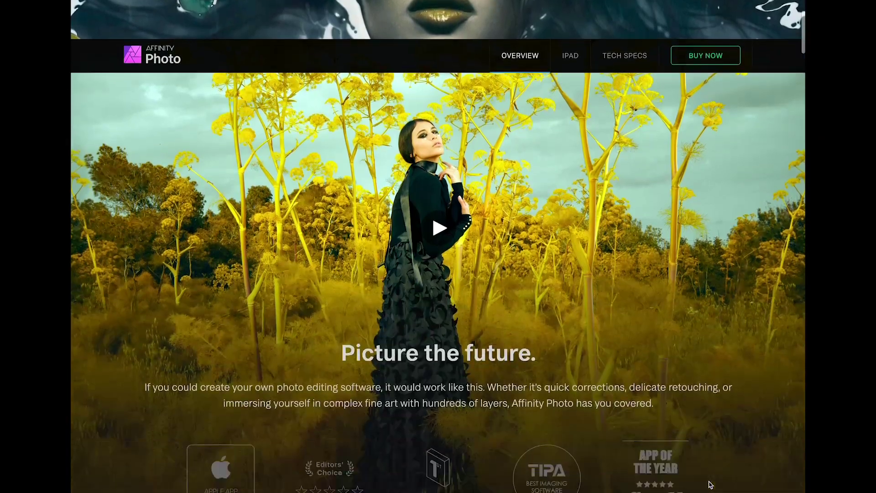
pyautogui.scroll(-8, 709, 484)
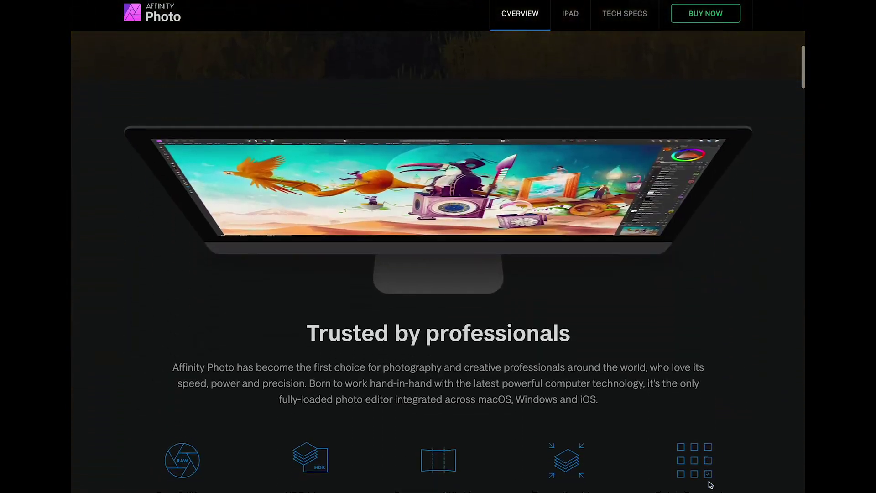
pyautogui.scroll(-8, 709, 481)
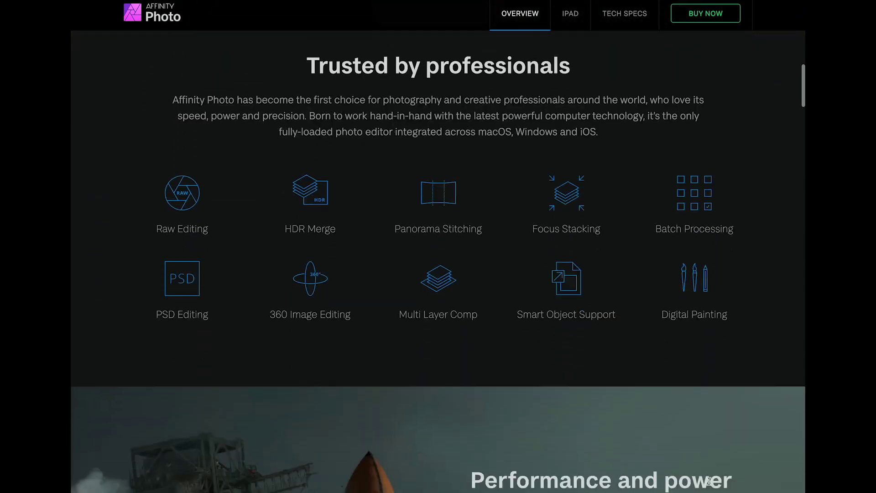
pyautogui.scroll(-10, 708, 481)
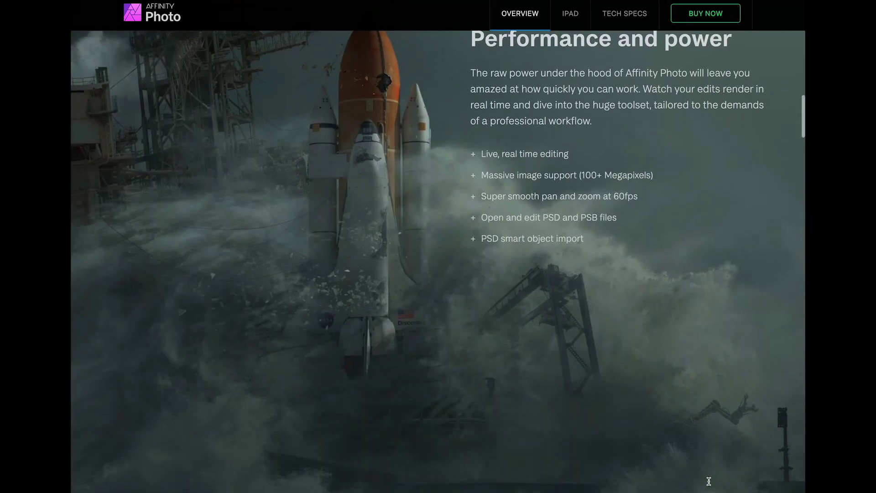
pyautogui.scroll(-6, 711, 484)
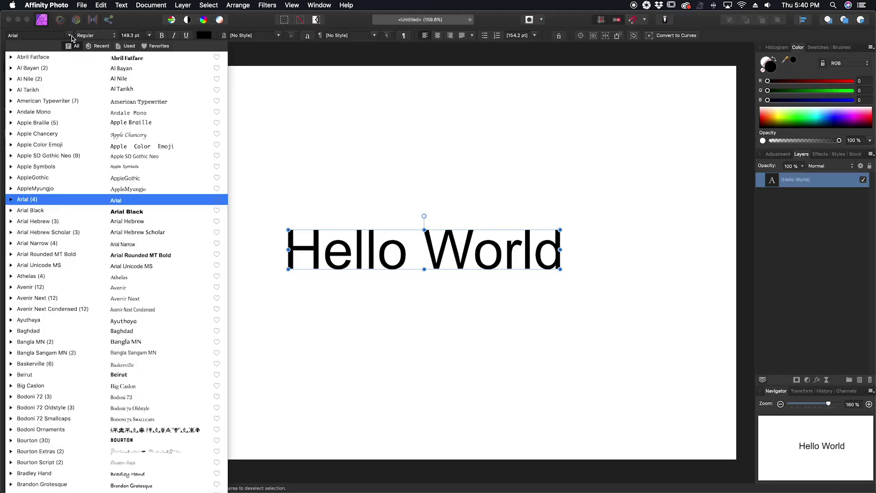
# Step: Apply the Bourton font to HELLO WORLD and open the font family list
pyautogui.click(110, 436)
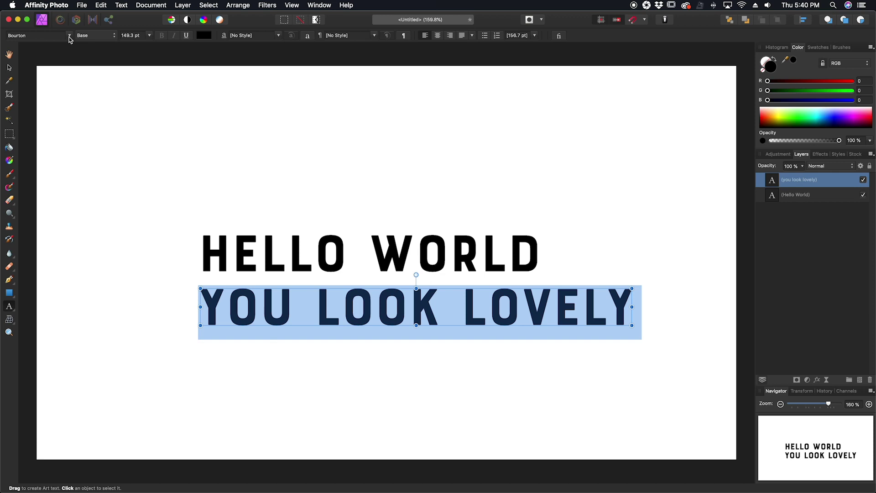
pyautogui.click(70, 36)
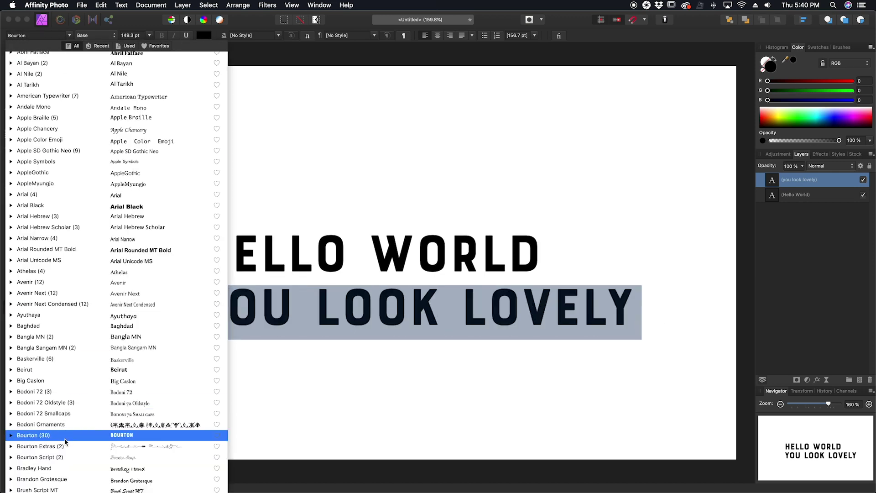
# Step: Set the second line in Bourton Script, then enlarge both lines together and shift them left
pyautogui.click(64, 457)
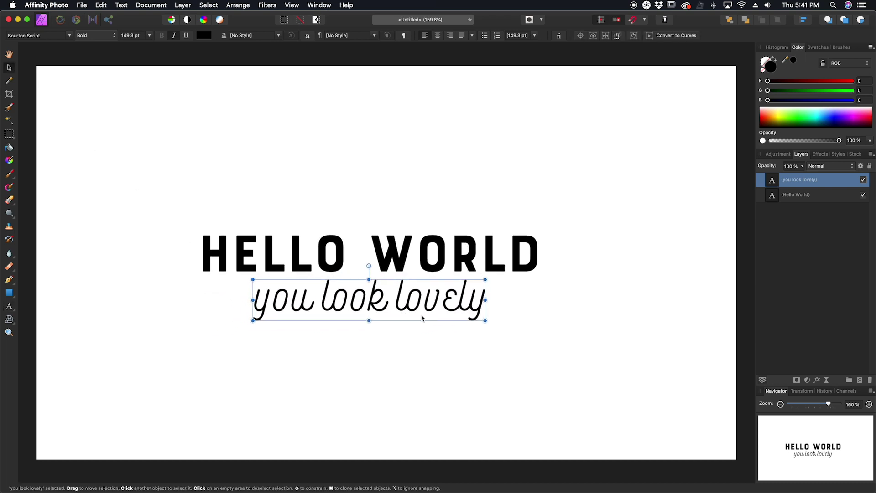
pyautogui.click(570, 359)
pyautogui.moveTo(526, 323); pyautogui.dragTo(143, 153)
pyautogui.moveTo(538, 235); pyautogui.dragTo(668, 203)
pyautogui.moveTo(631, 232); pyautogui.dragTo(582, 228)
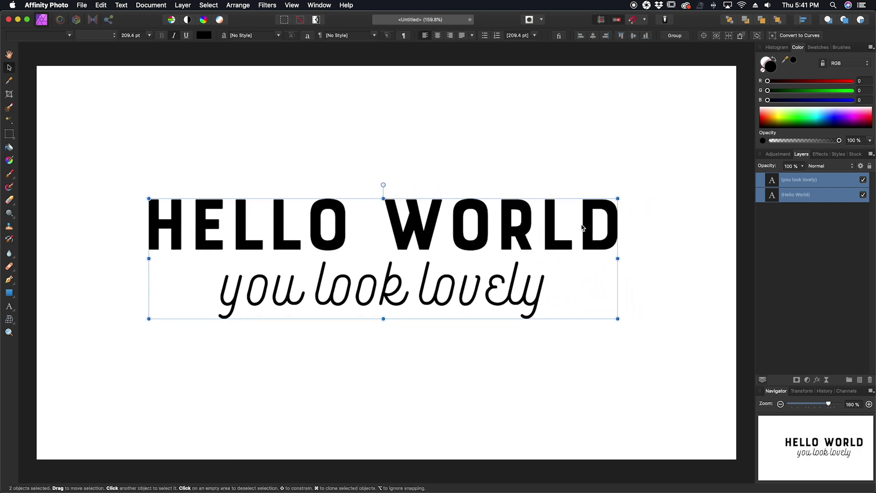
pyautogui.click(534, 384)
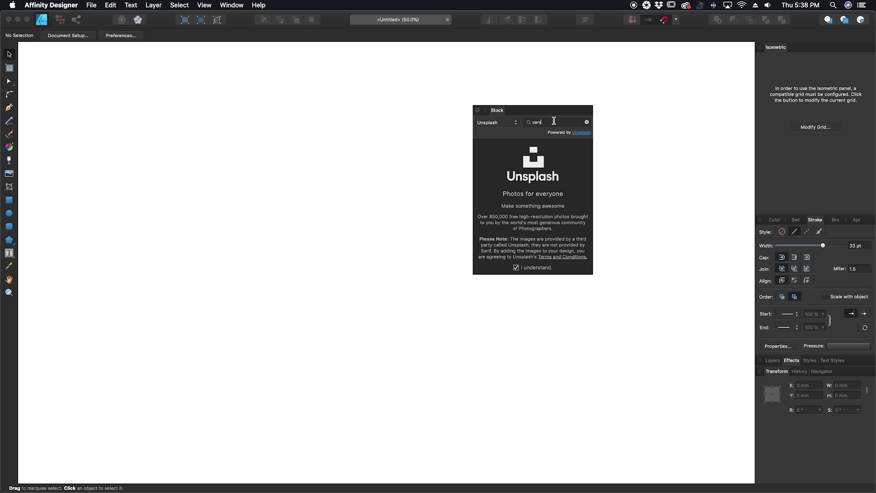
# Step: Search stock photos for 'cars' and place the orange Lamborghini, white Camaro and black Mustang
pyautogui.press('Return')
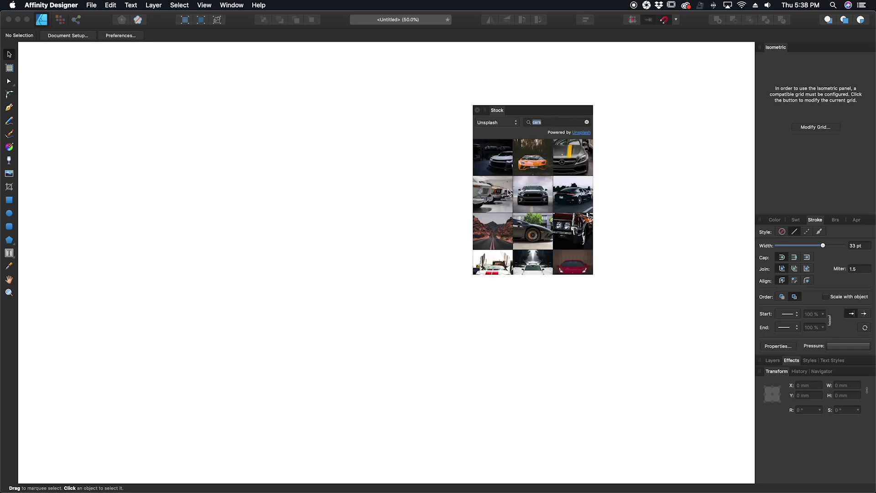
pyautogui.moveTo(525, 166); pyautogui.dragTo(185, 231)
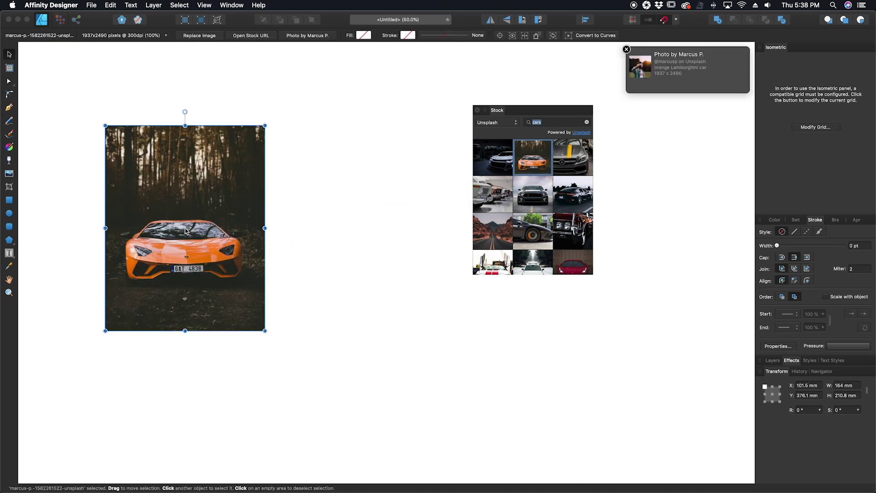
pyautogui.moveTo(264, 330); pyautogui.dragTo(424, 412)
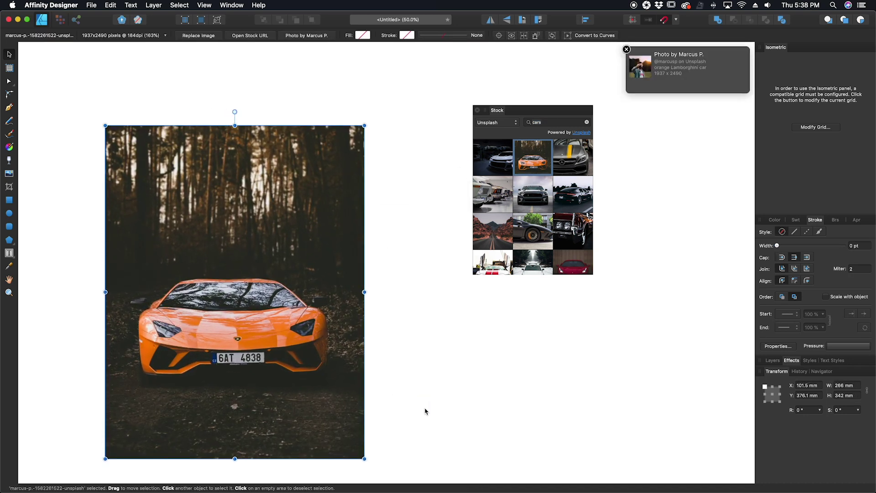
pyautogui.moveTo(382, 251); pyautogui.dragTo(413, 249)
pyautogui.moveTo(360, 264); pyautogui.dragTo(544, 328)
pyautogui.moveTo(532, 201); pyautogui.dragTo(411, 147)
pyautogui.moveTo(287, 206); pyautogui.dragTo(447, 128)
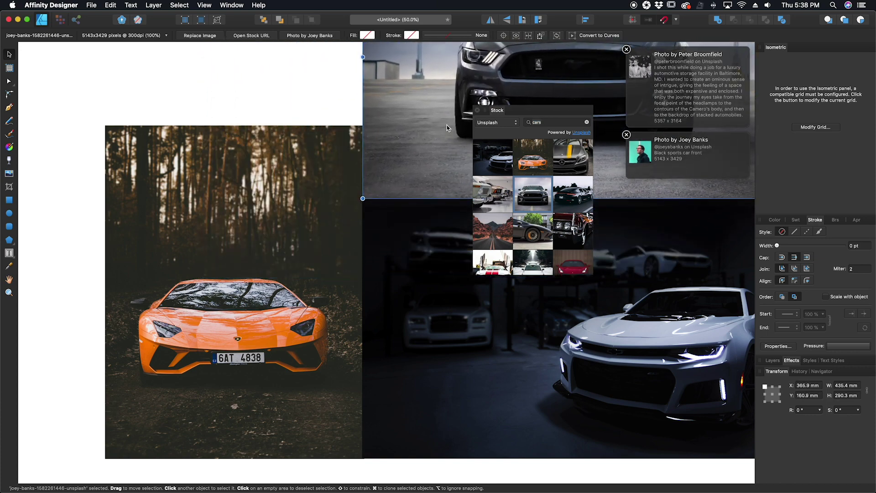
# Step: Add the grey Lamborghini, red Ferrari and white Audi photos, then draw a pentagon
pyautogui.moveTo(545, 239); pyautogui.dragTo(265, 82)
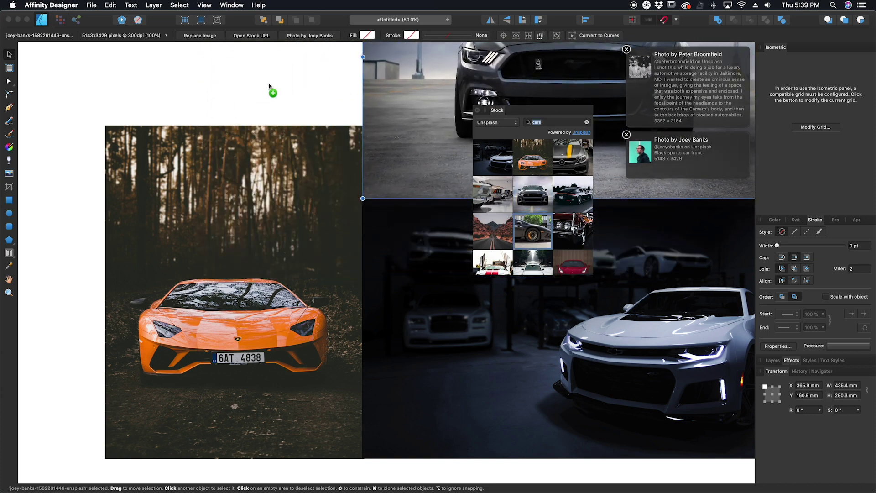
pyautogui.moveTo(307, 129); pyautogui.dragTo(252, 91)
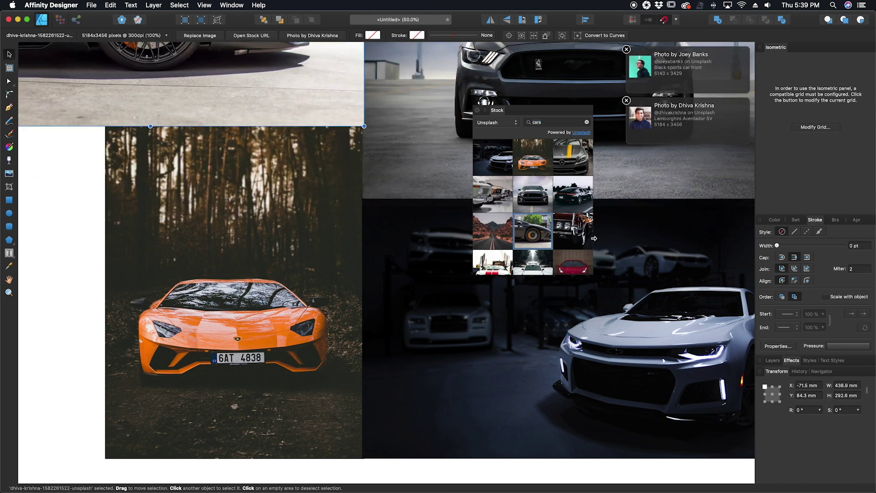
pyautogui.moveTo(208, 270); pyautogui.dragTo(210, 269)
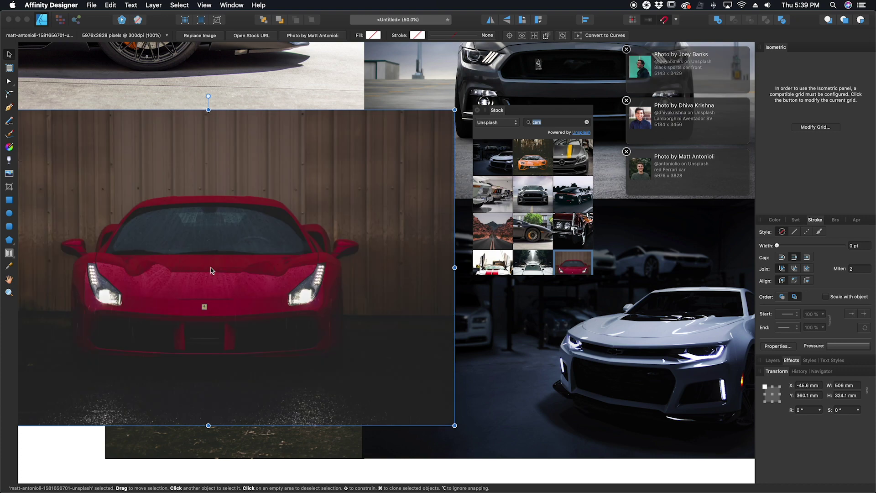
pyautogui.moveTo(374, 170); pyautogui.dragTo(25, 184)
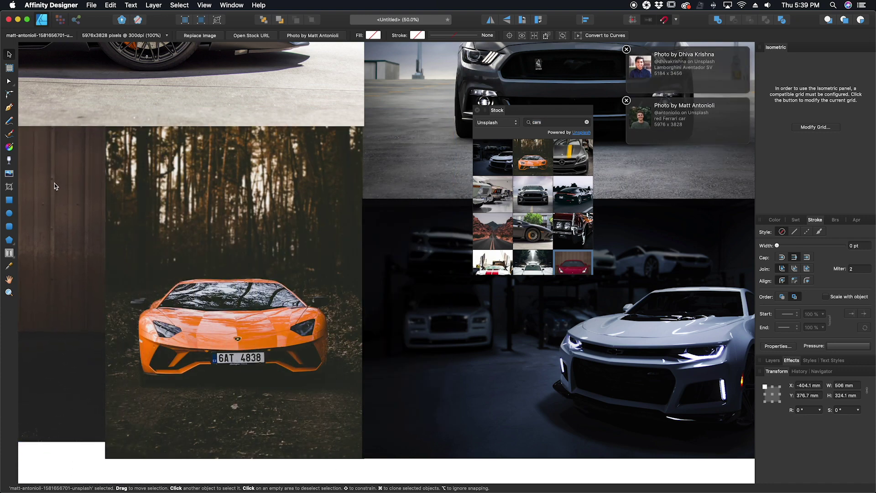
pyautogui.moveTo(532, 262); pyautogui.dragTo(276, 286)
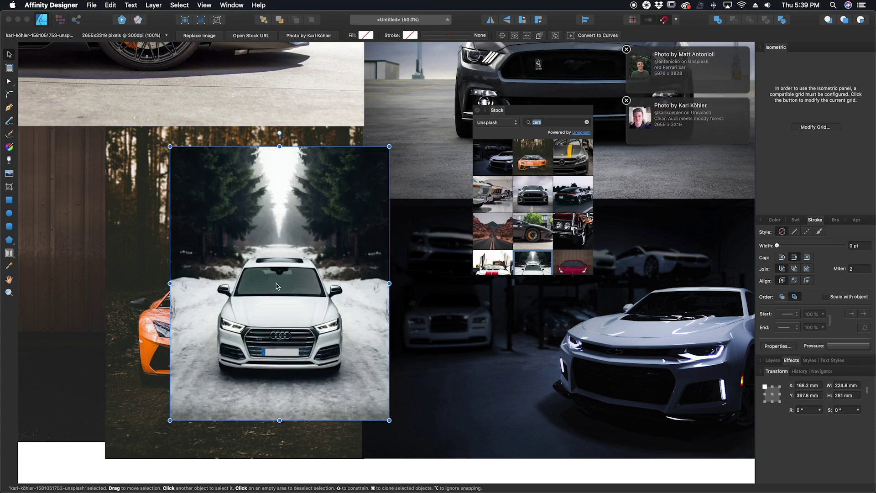
pyautogui.moveTo(318, 202); pyautogui.dragTo(58, 478)
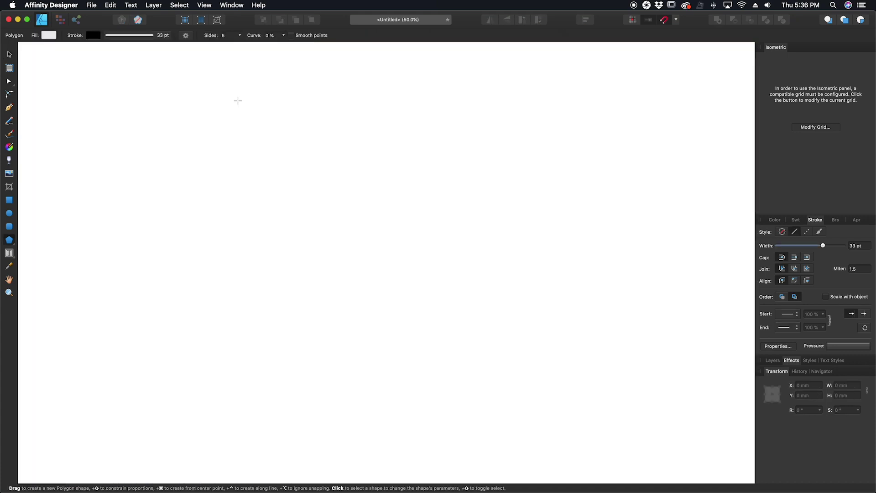
pyautogui.moveTo(237, 101); pyautogui.dragTo(609, 421)
# Step: Convert the pentagon to curves and expand its stroke into a filled shape
pyautogui.rightClick(380, 205)
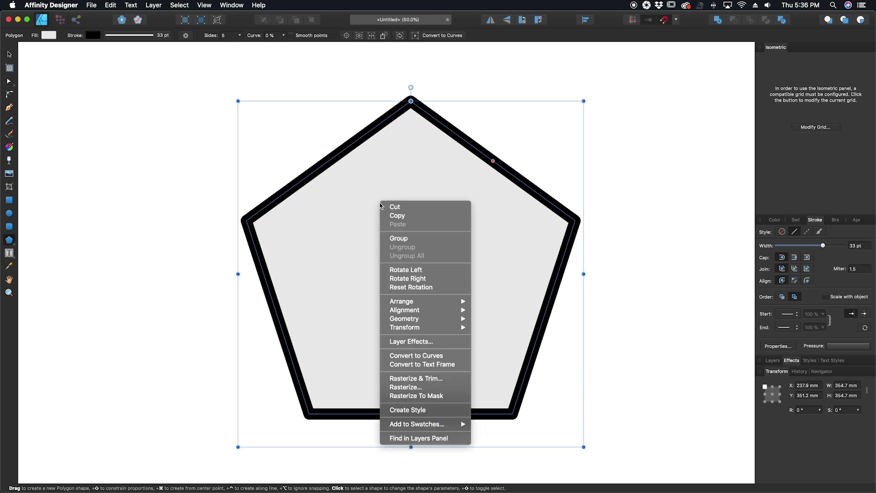
pyautogui.click(437, 356)
pyautogui.click(153, 5)
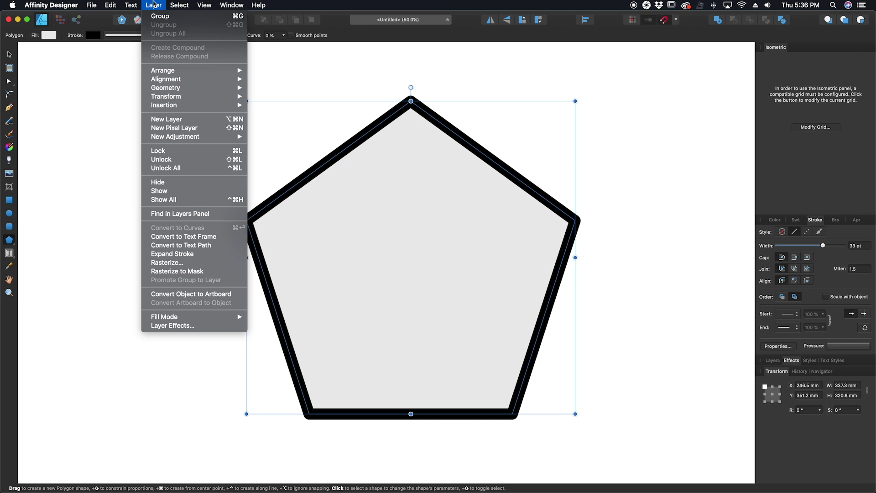
pyautogui.click(190, 255)
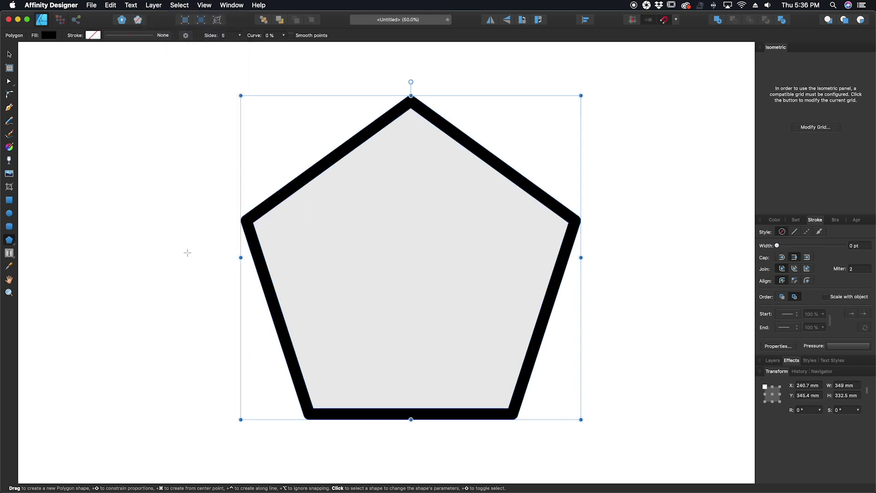
# Step: Move the shape's nodes and curve its left side, then draw a rectangle over the wing
pyautogui.click(7, 83)
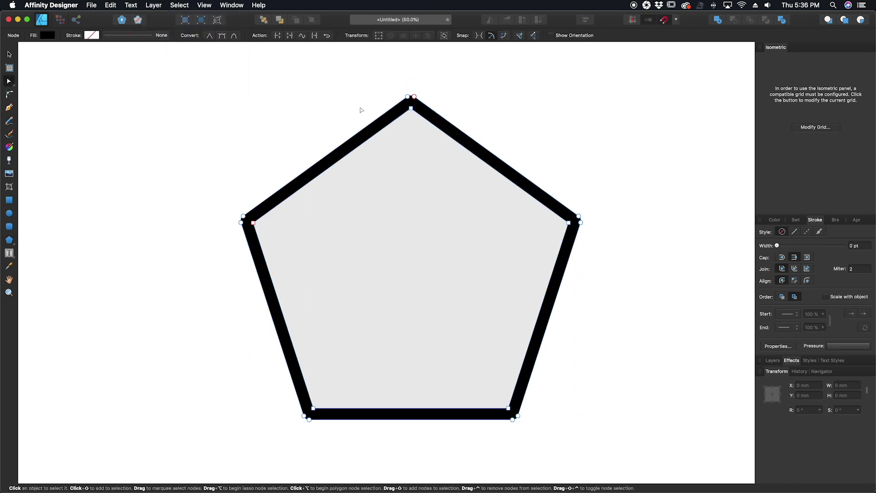
pyautogui.moveTo(411, 109); pyautogui.dragTo(416, 150)
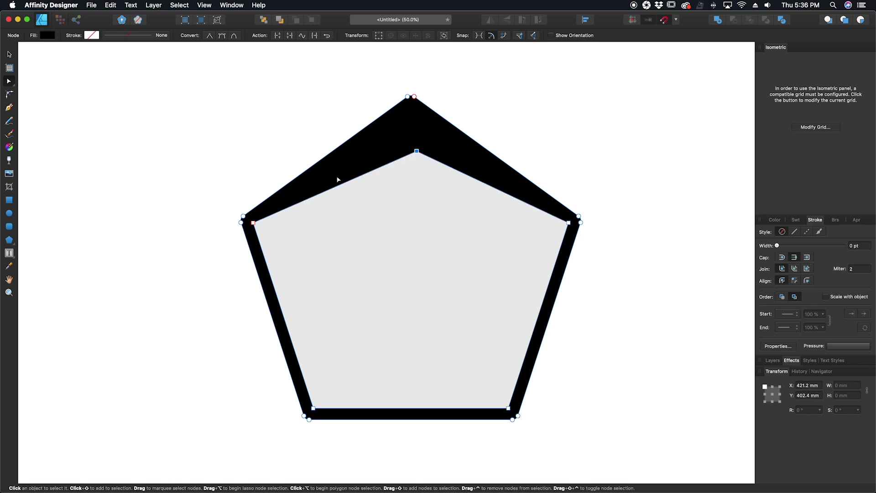
pyautogui.moveTo(243, 217); pyautogui.dragTo(237, 166)
pyautogui.moveTo(239, 235)
pyautogui.mouseDown()
pyautogui.moveTo(211, 244)
pyautogui.moveTo(211, 231)
pyautogui.moveTo(235, 225)
pyautogui.moveTo(196, 268)
pyautogui.moveTo(118, 319)
pyautogui.mouseUp()
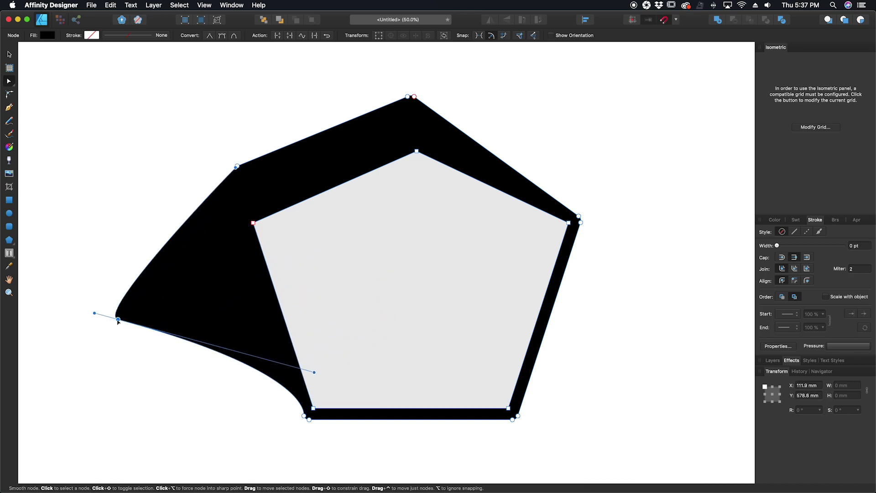
pyautogui.moveTo(434, 60); pyautogui.dragTo(258, 168)
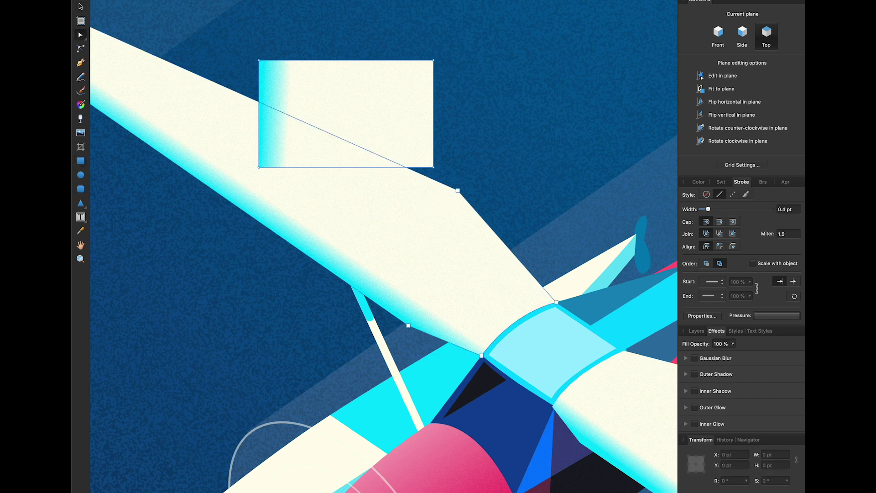
# Step: Subtract the rectangle from the airplane wing with the Subtract boolean shortcut
pyautogui.press('super+alt+shift+s')
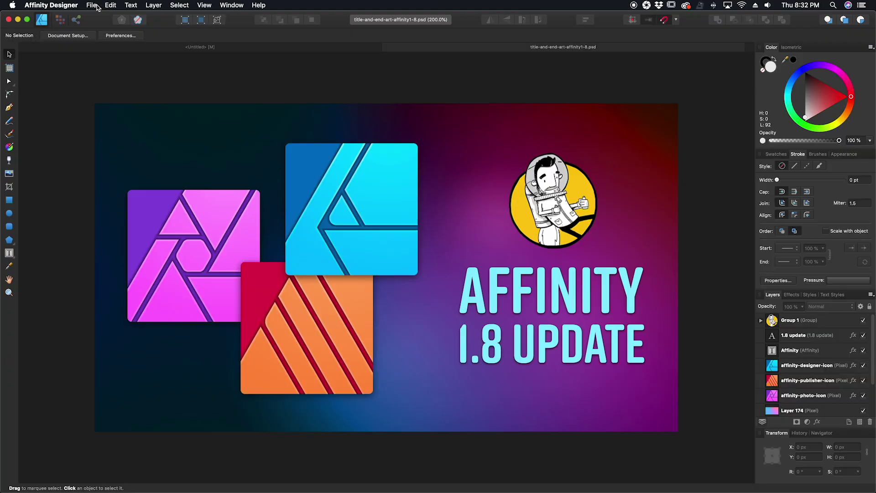
# Step: Export the artwork as 'thumbnail template' into a new 'Affinity templates' folder in aa popular elements
pyautogui.click(92, 5)
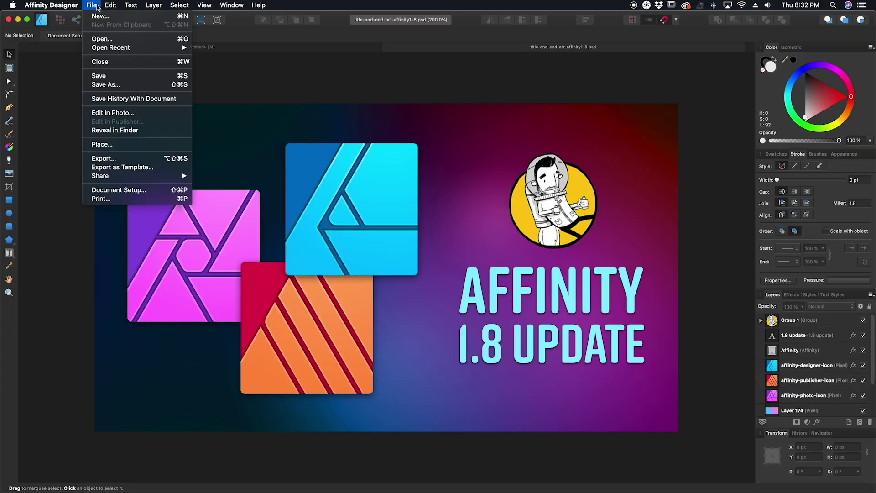
pyautogui.click(142, 167)
pyautogui.click(283, 97)
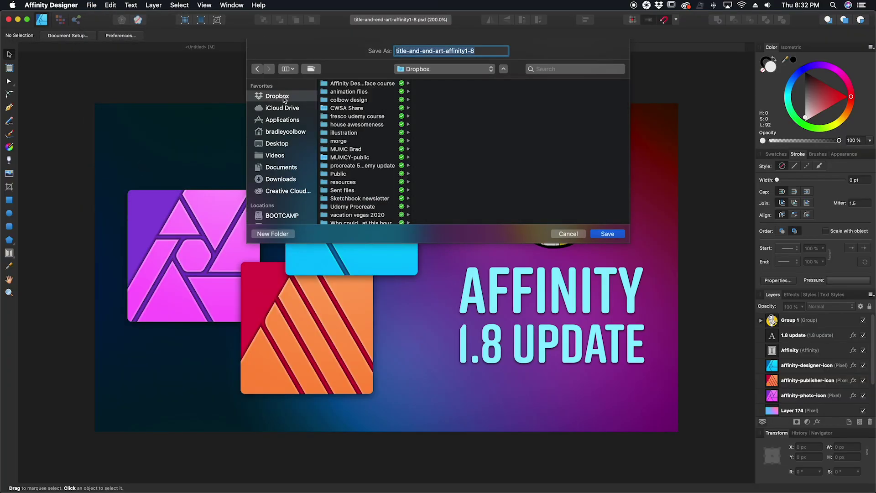
pyautogui.click(276, 156)
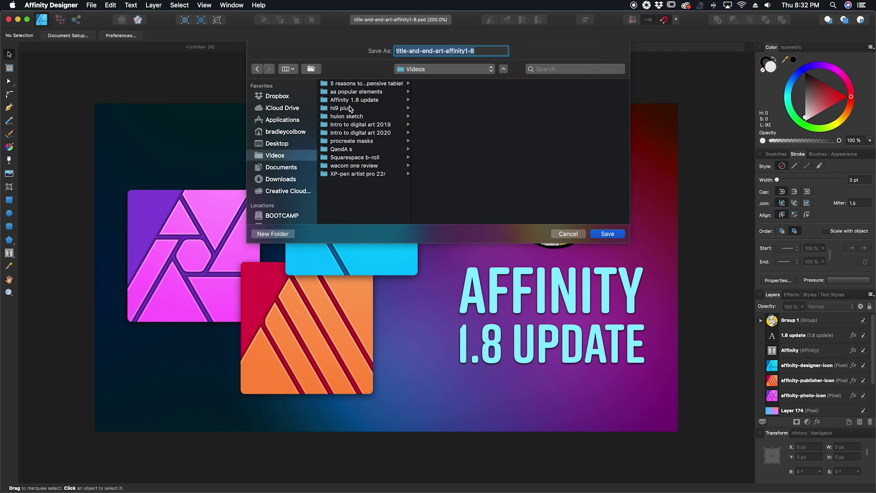
pyautogui.click(350, 93)
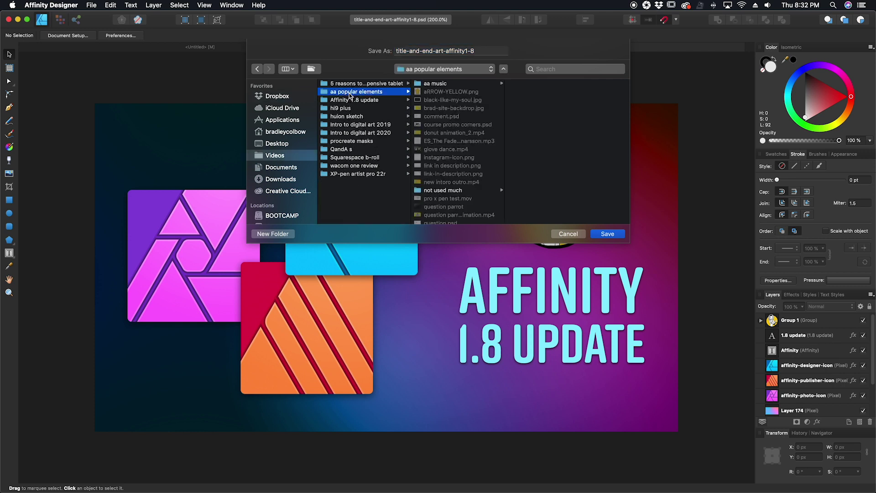
pyautogui.click(288, 235)
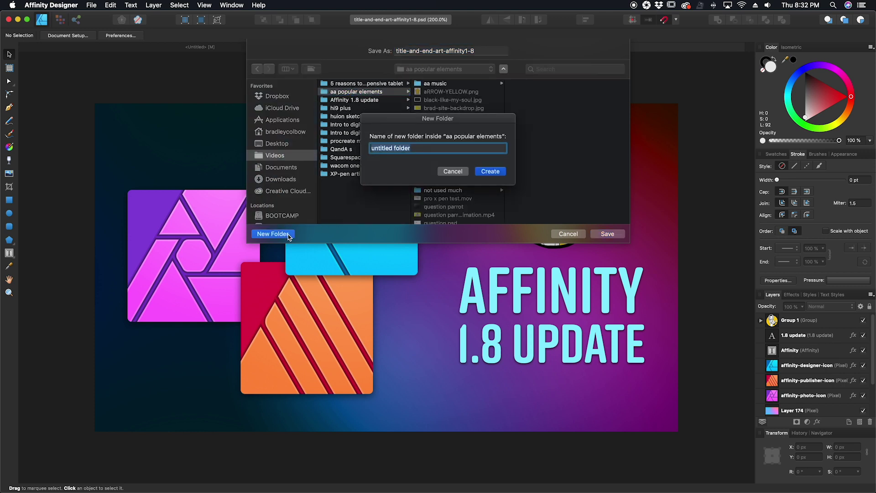
pyautogui.write('Affinity templates')
pyautogui.click(490, 171)
pyautogui.press('Tab')
pyautogui.write('thu')
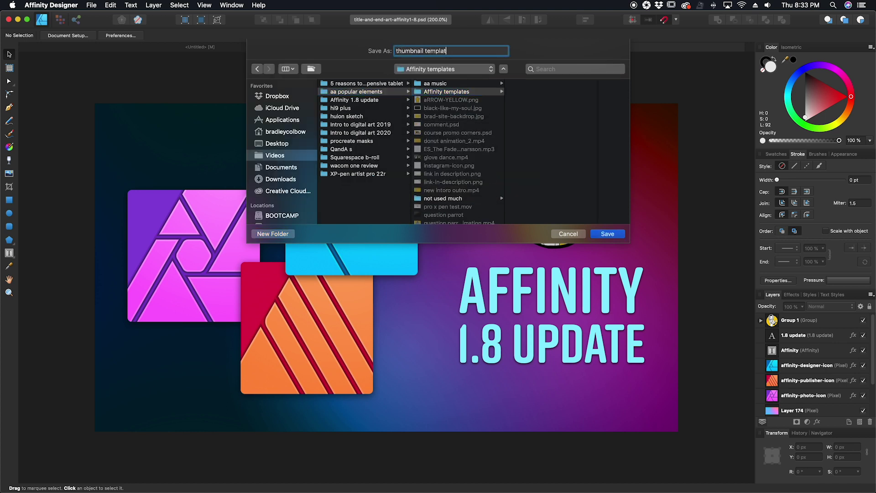
pyautogui.press('Return')
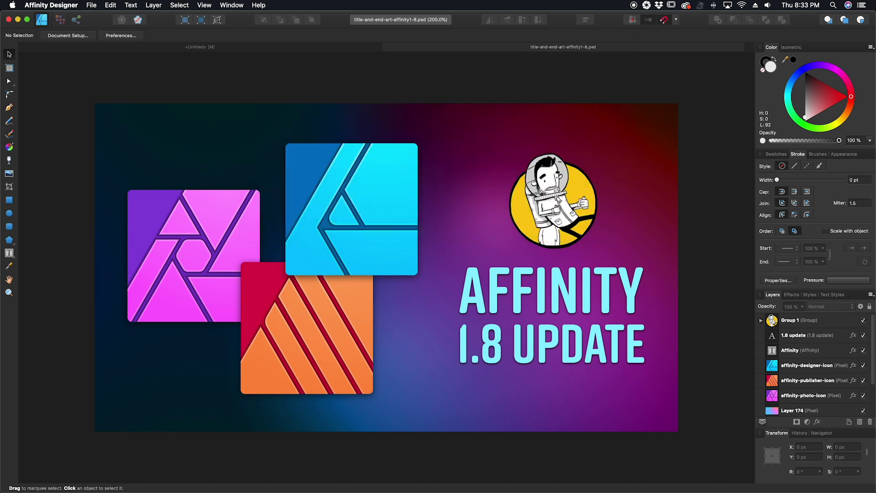
# Step: Close the title artwork document and start a new document
pyautogui.press('super+w')
pyautogui.click(91, 5)
pyautogui.click(98, 13)
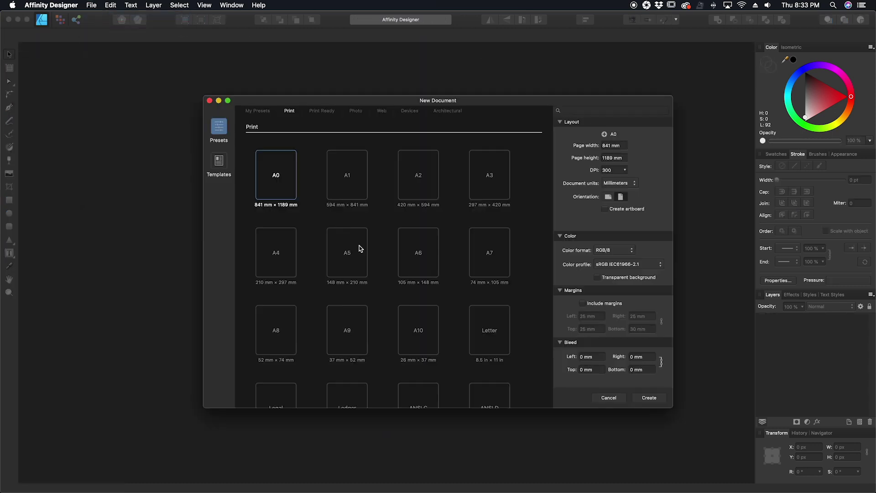
# Step: Add the Affinity templates folder as a template source and open 'thumbnail template' as a new document
pyautogui.click(219, 162)
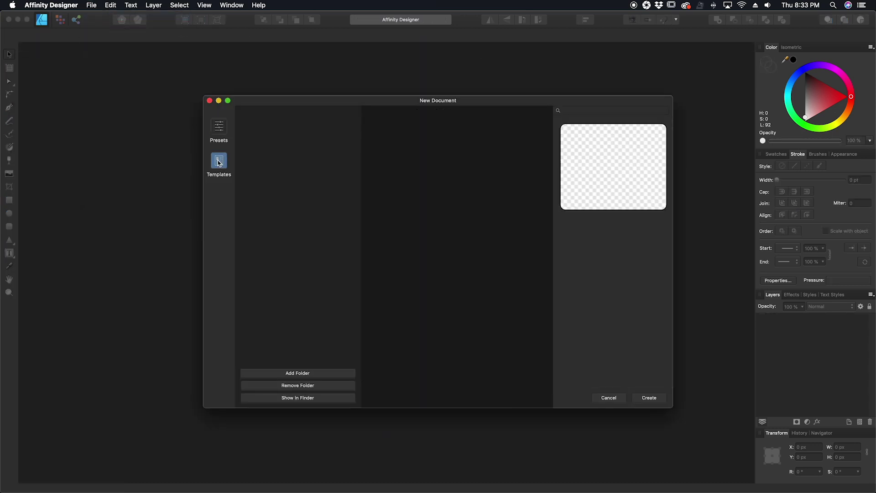
pyautogui.click(308, 377)
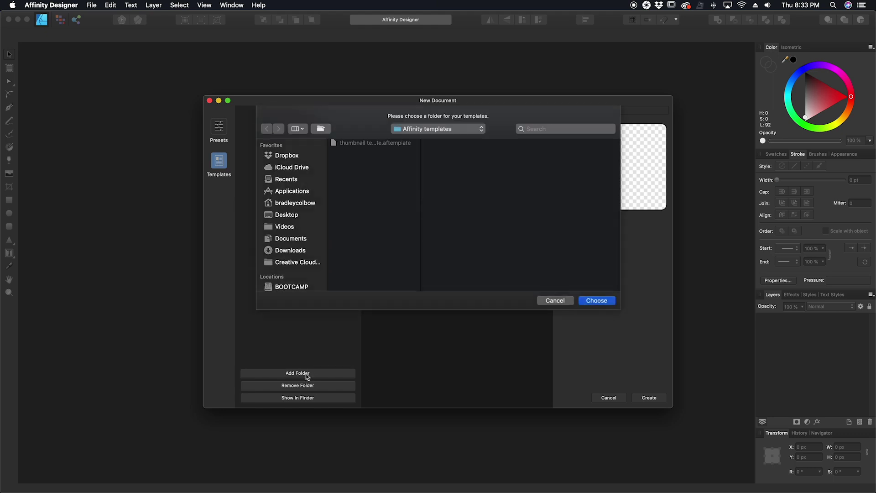
pyautogui.click(594, 301)
pyautogui.doubleClick(421, 170)
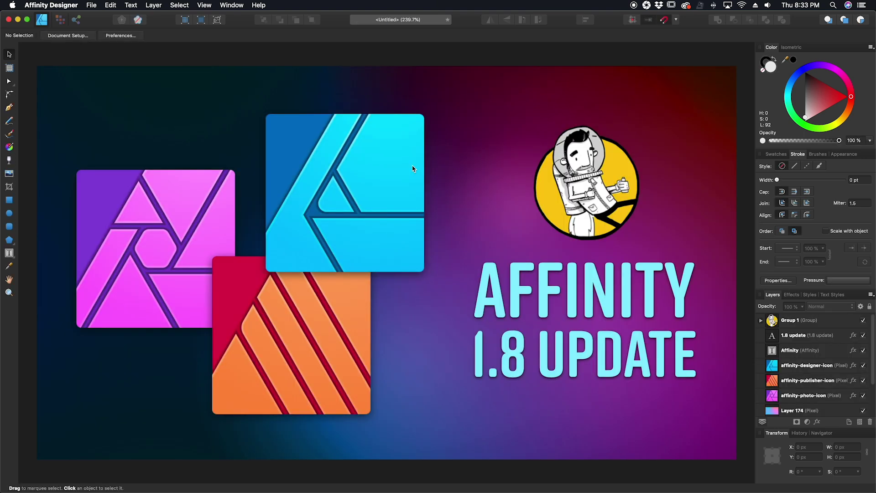